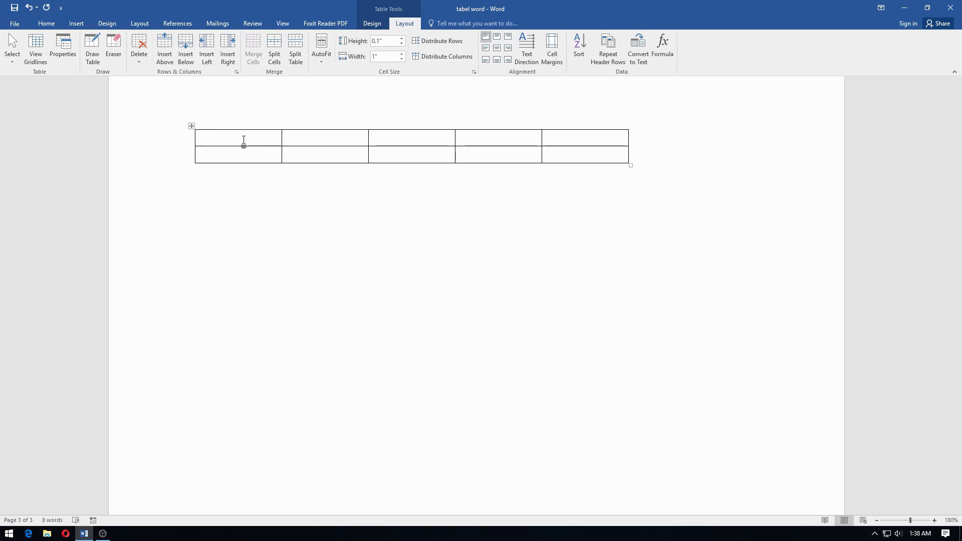
- Apply AutoFit Contents to the table's columns
left_click(320, 46)
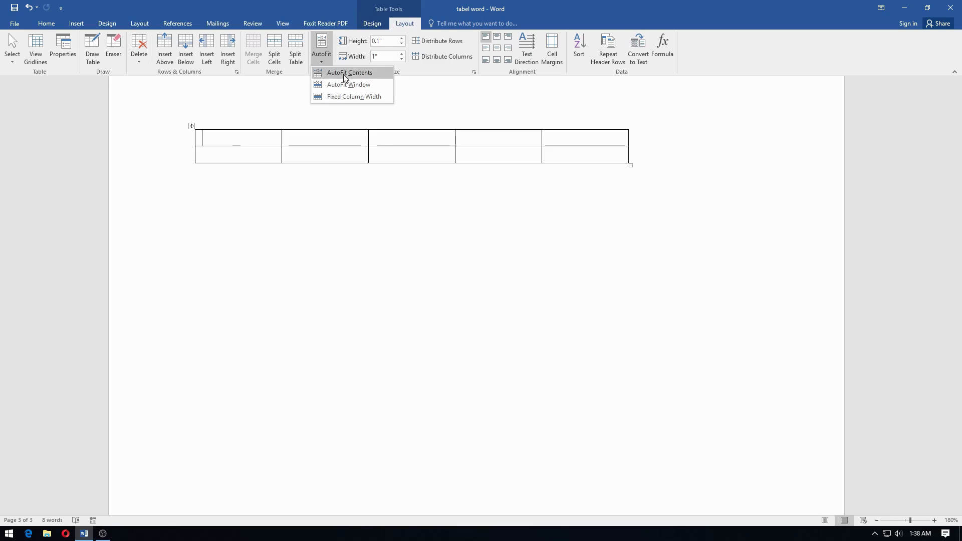
left_click(225, 139)
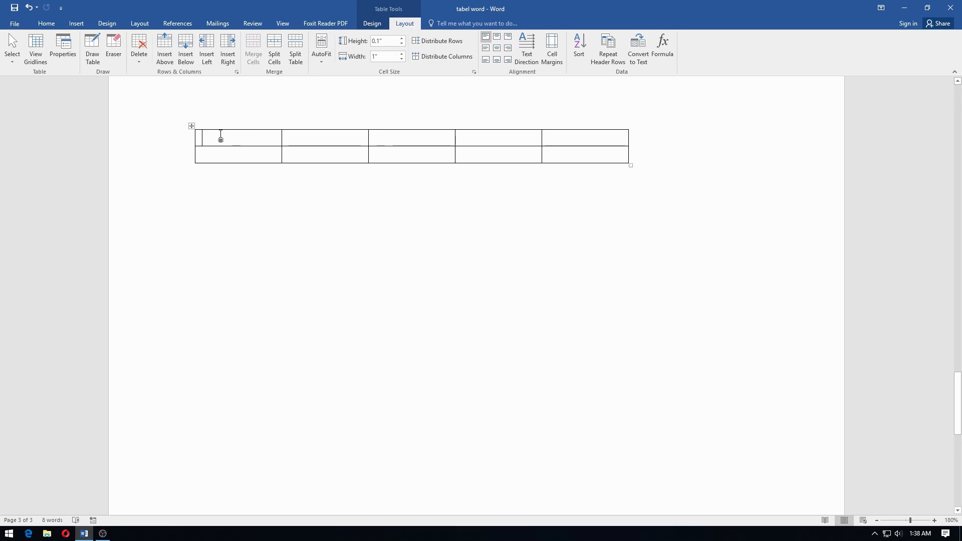
left_click(328, 53)
left_click(331, 67)
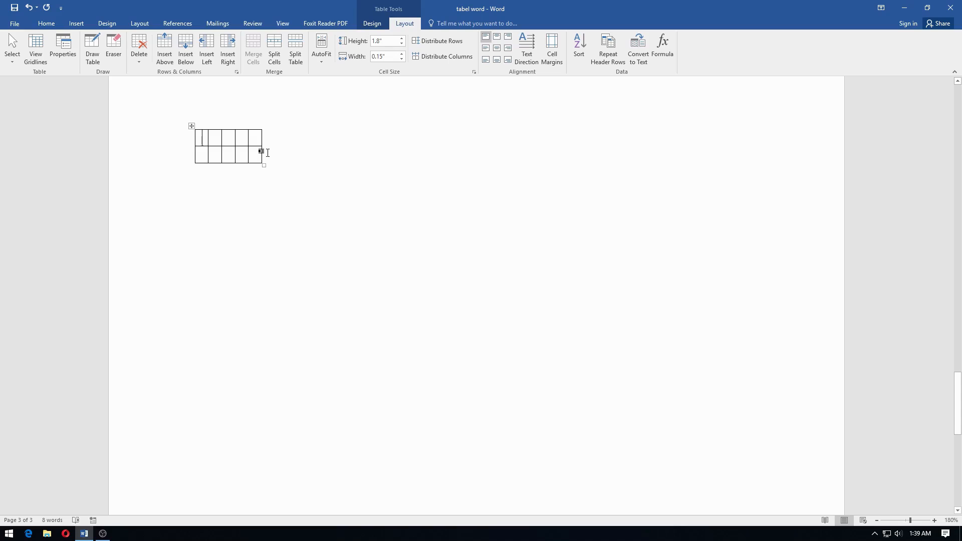
- Fill the five first-row cells with filler text like 'ssssssssssssssa' and 'saaaaaaaaa'
type("ssssssssssssssa")
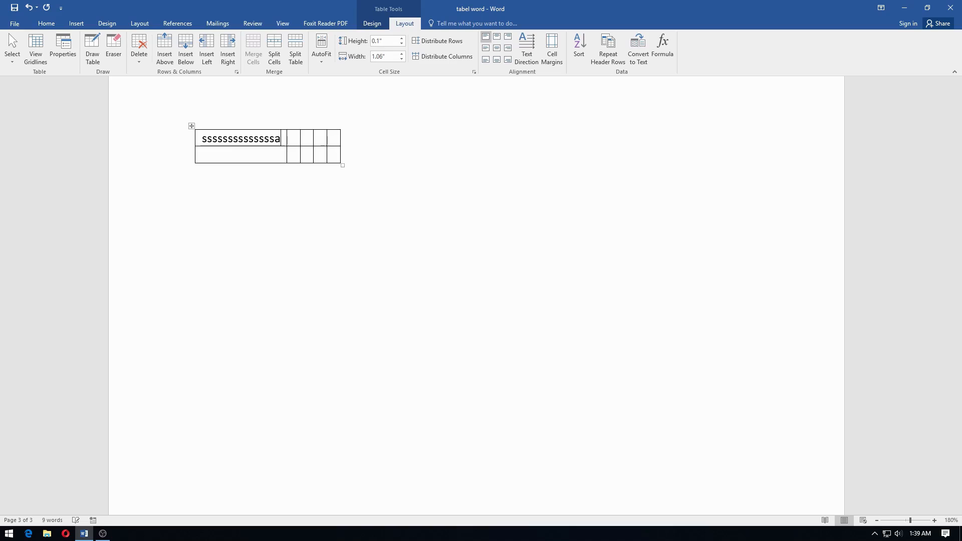
left_click(292, 139)
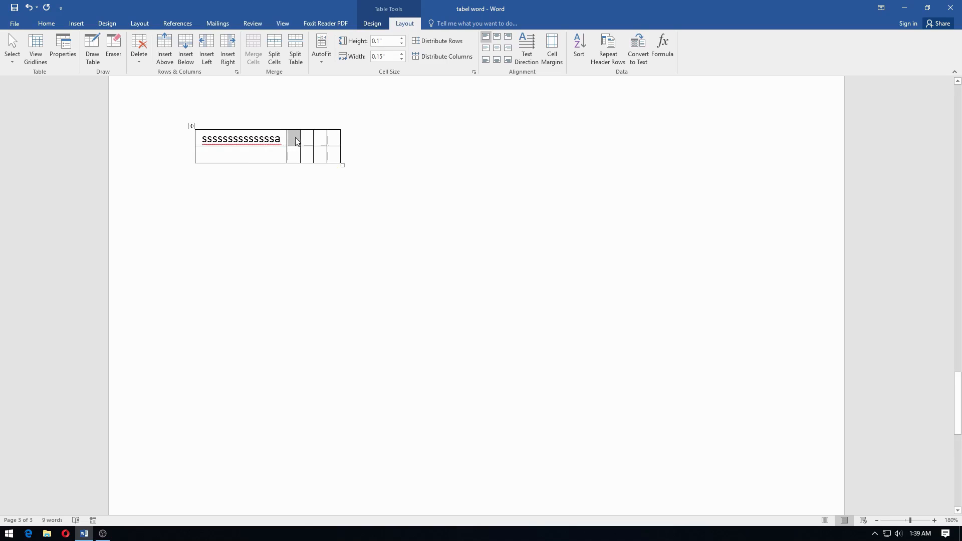
type("sa")
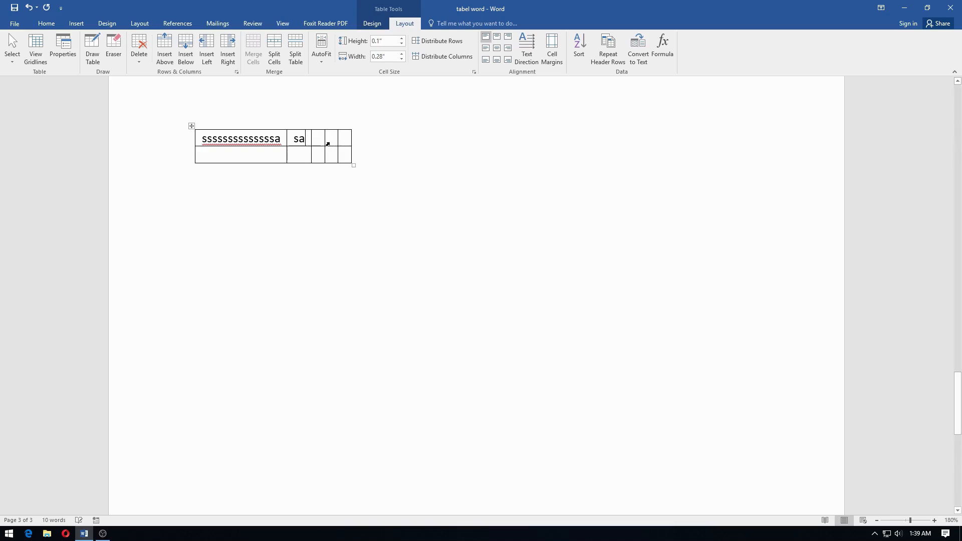
type("aaaaaaaa")
left_click(366, 144)
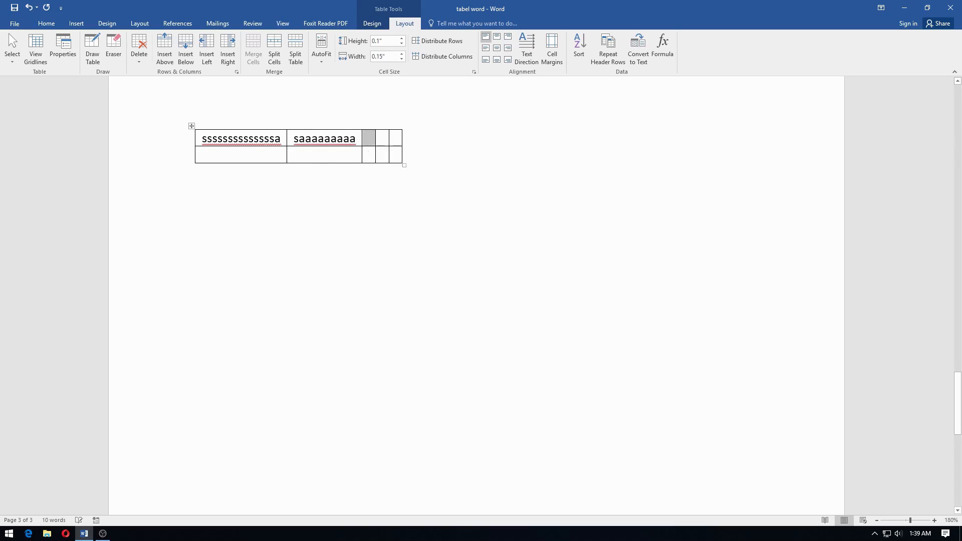
type("daaaaaaaaaaaa")
key("Tab")
type("sdddddddd")
key("Tab")
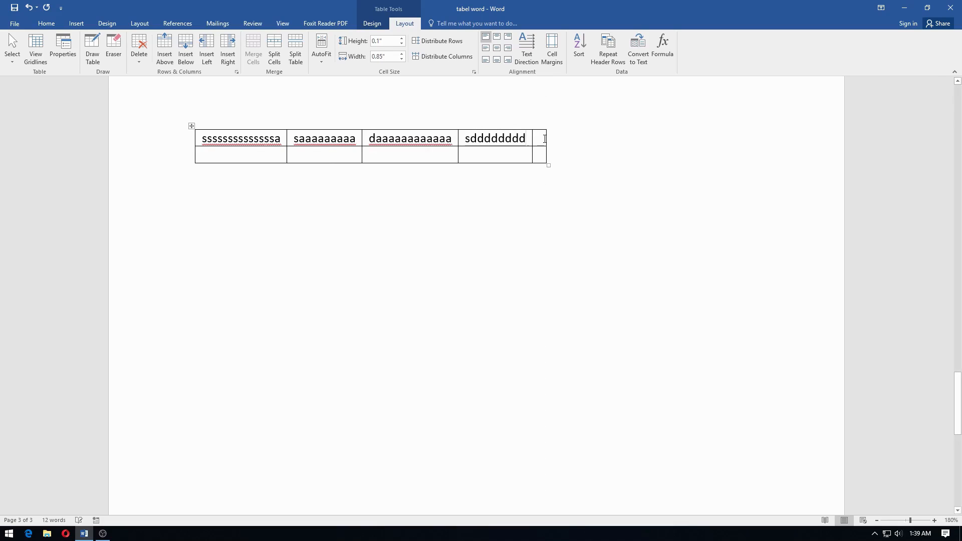
type("ssssssssss")
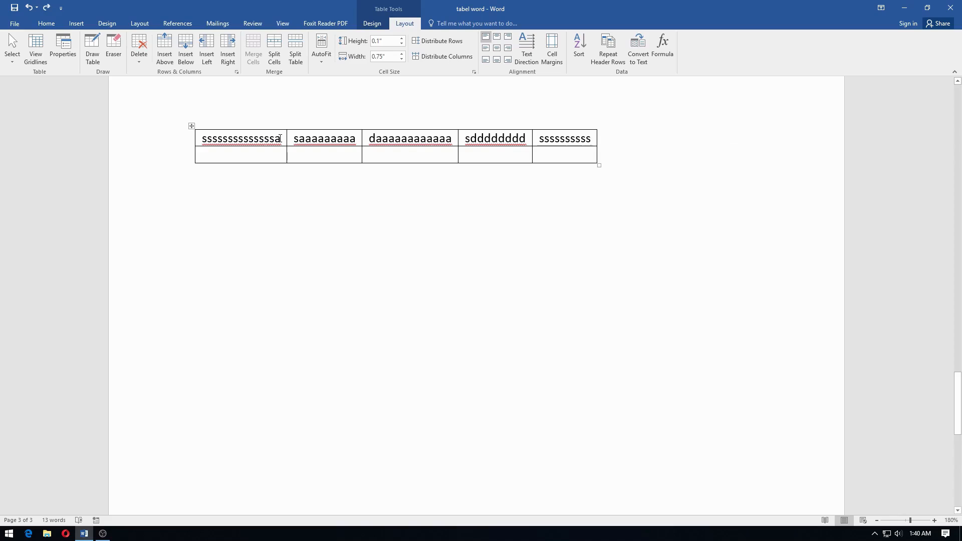
- Switch the table to AutoFit Window so it spans the page width
left_click(323, 56)
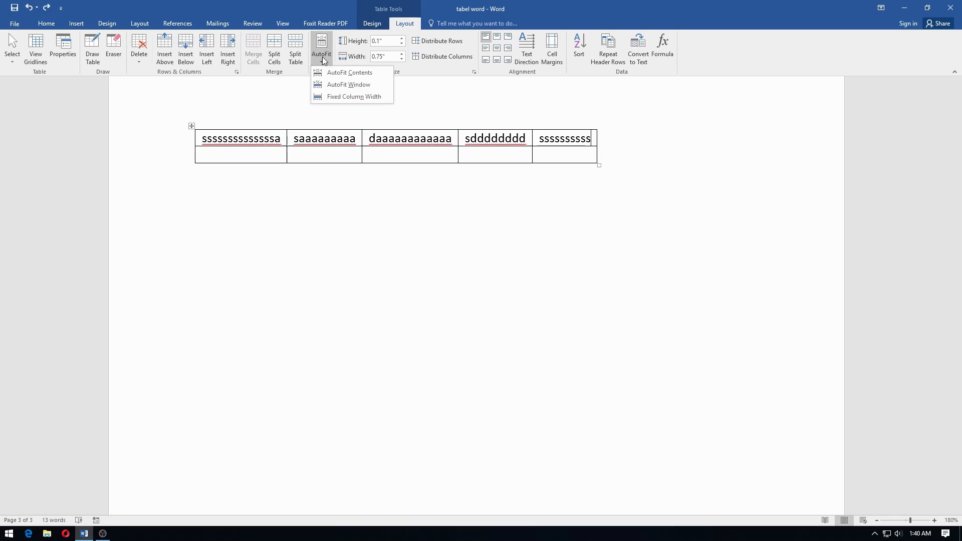
left_click(326, 84)
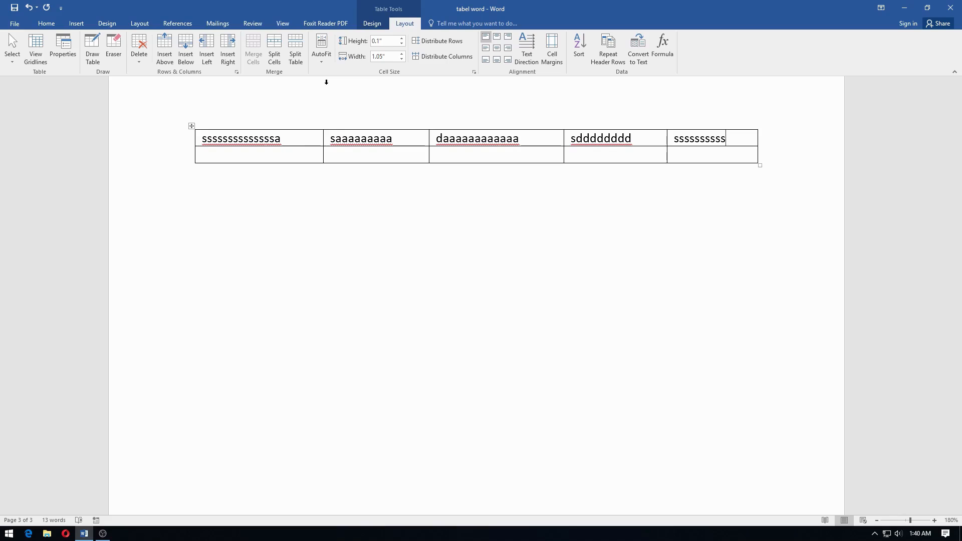
left_click(332, 54)
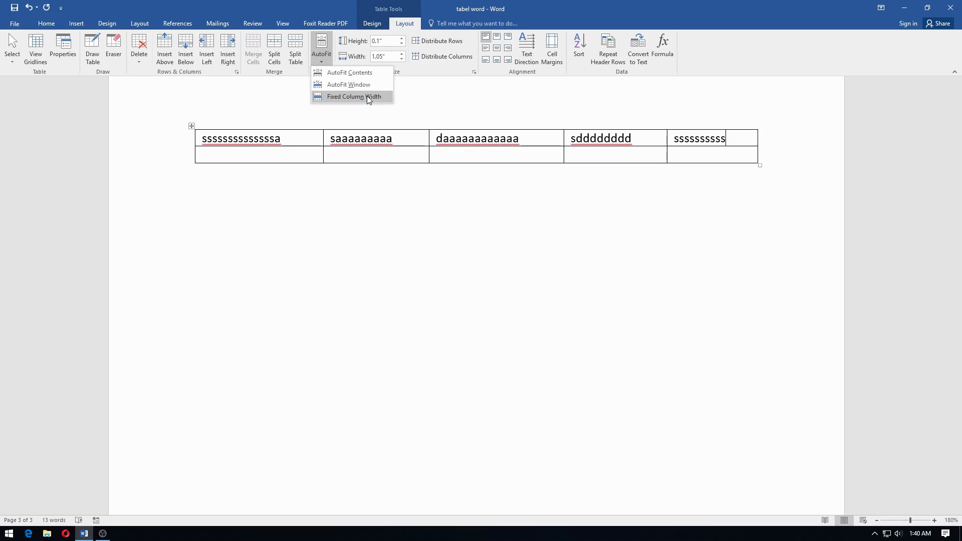
- Delete all the text from the table's first row
left_click(205, 136)
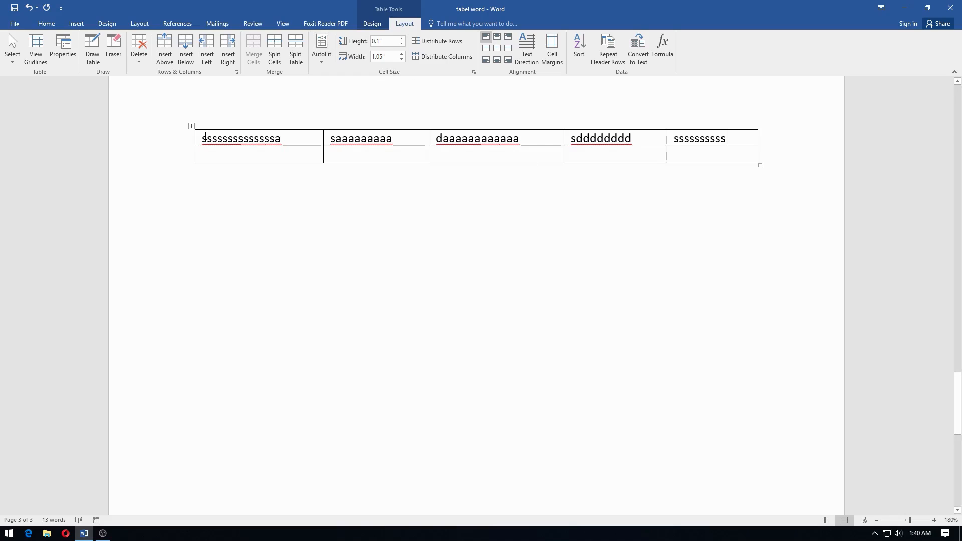
mouse_move(204, 136)
left_mouse_down()
mouse_move(760, 146)
mouse_move(735, 149)
left_mouse_up()
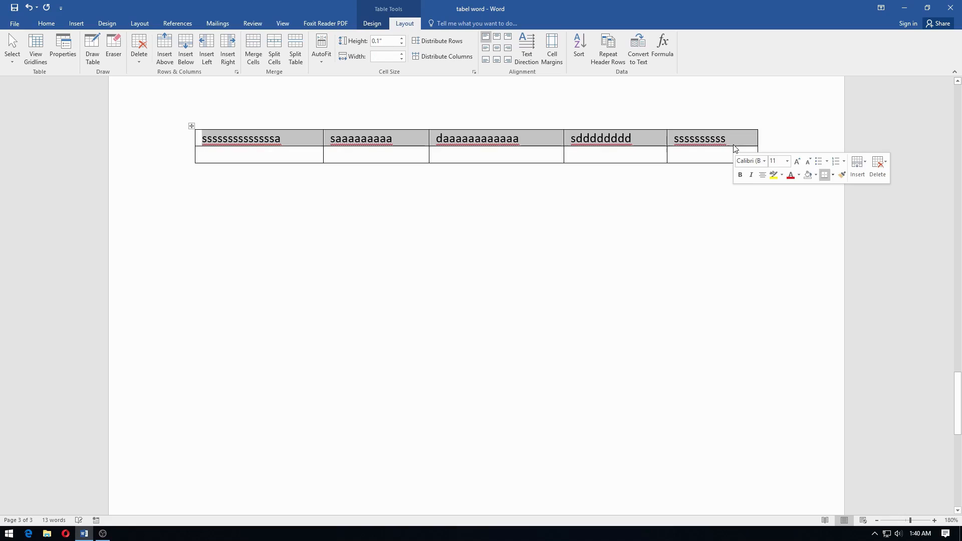
key("Delete")
- Set every column of the table to 1" wide
left_click(239, 139)
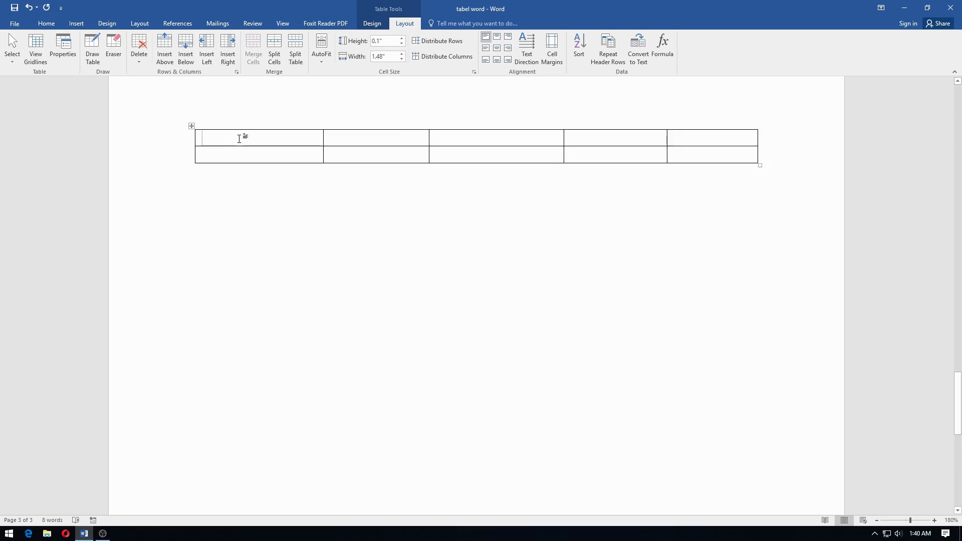
mouse_move(224, 144)
left_mouse_down()
mouse_move(691, 155)
mouse_move(681, 159)
left_mouse_up()
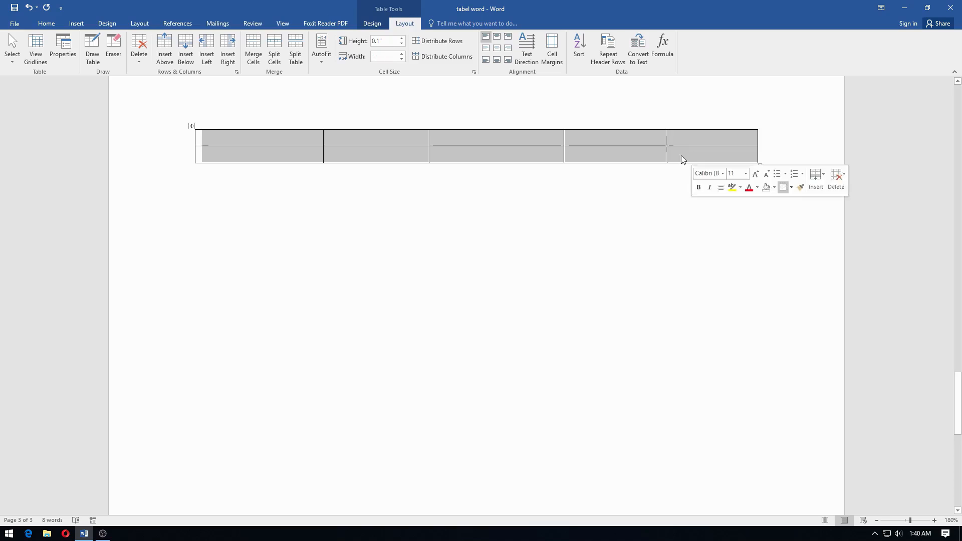
type("1")
left_click(313, 149)
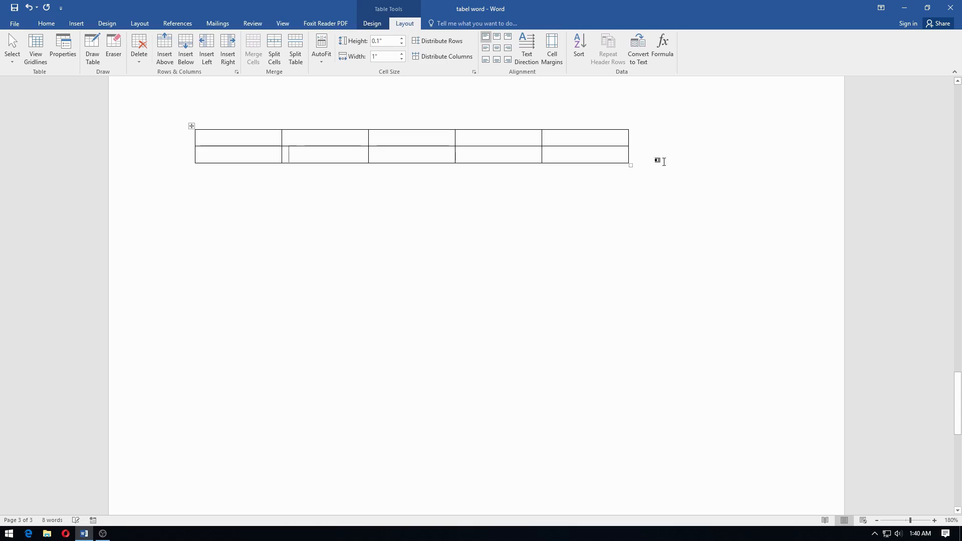
- Apply Fixed Column Width to all cells of both rows
left_click(321, 50)
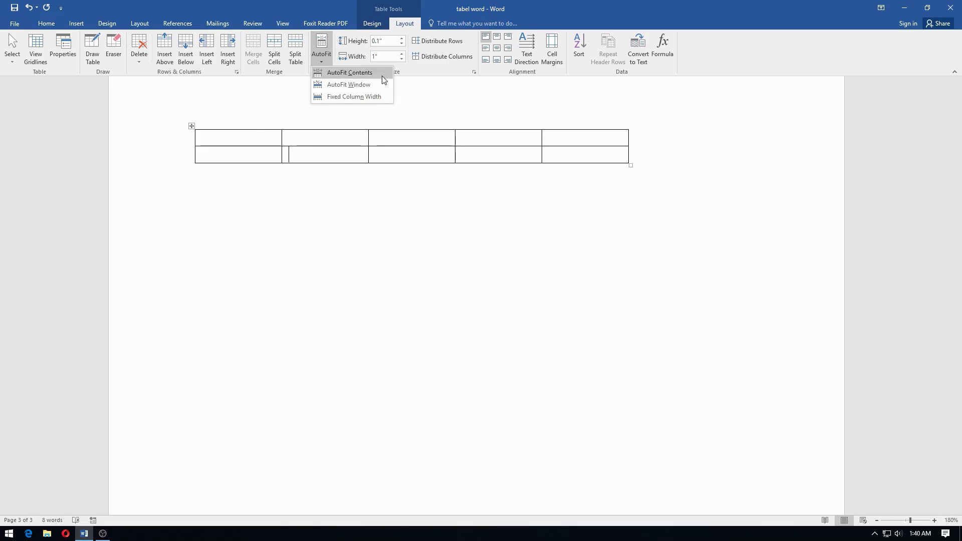
left_click(241, 141)
left_click_drag(239, 139, 610, 157)
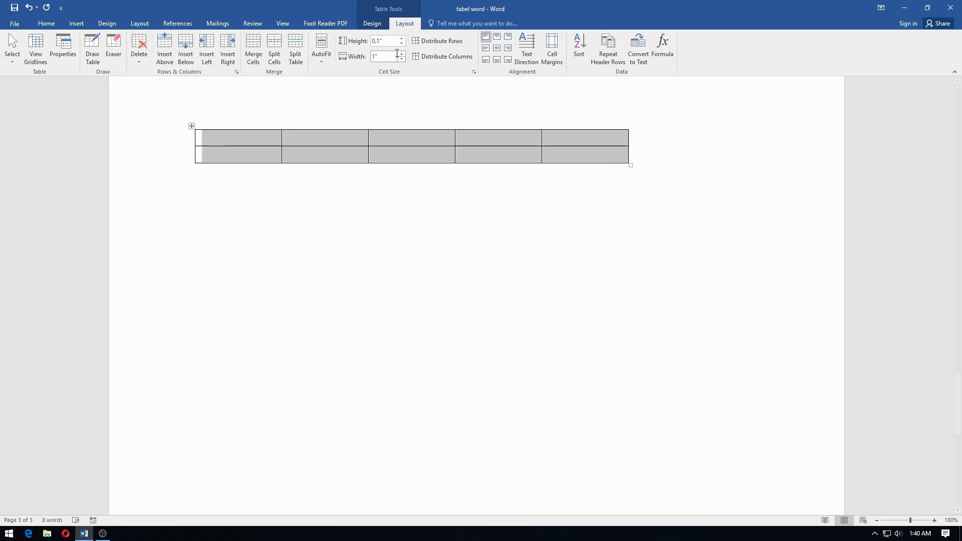
left_click(321, 50)
left_click(327, 95)
left_click(228, 143)
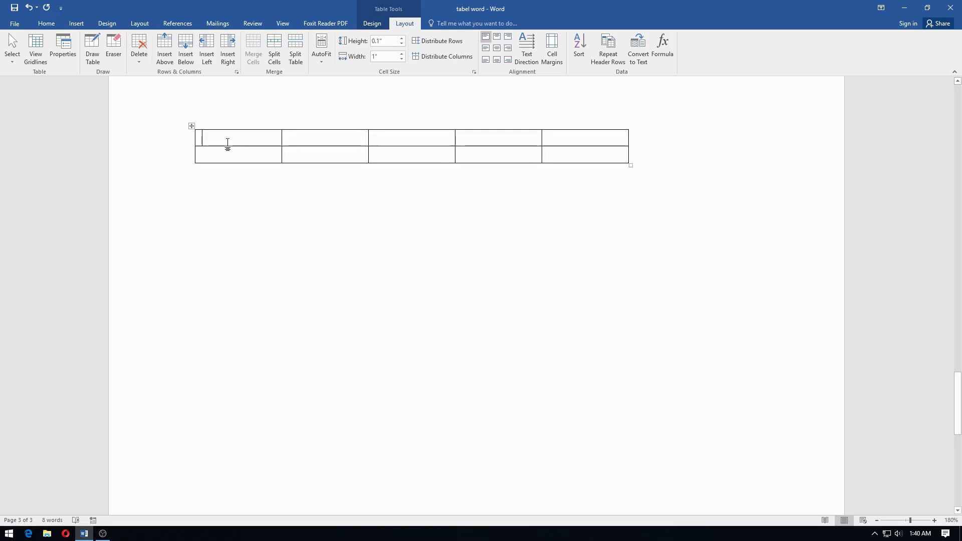
- Type a long string of s letters into the first cell so it wraps within the 1" column
type("ssssssssssssssssssssssssssssssssssssssssssssssssssssssssssssssssssssssssssssssssss")
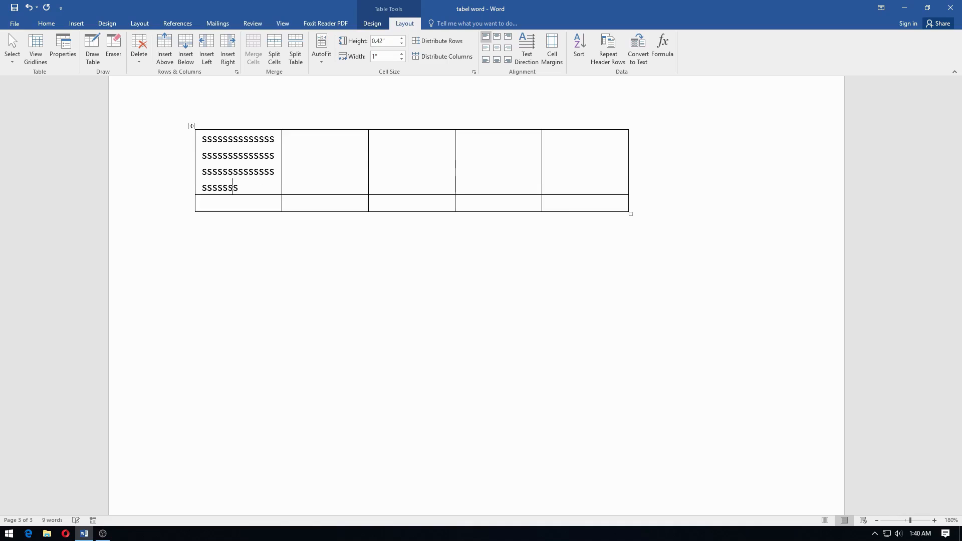
type("ssssssssssssssssssssssssssssssssssssssss")
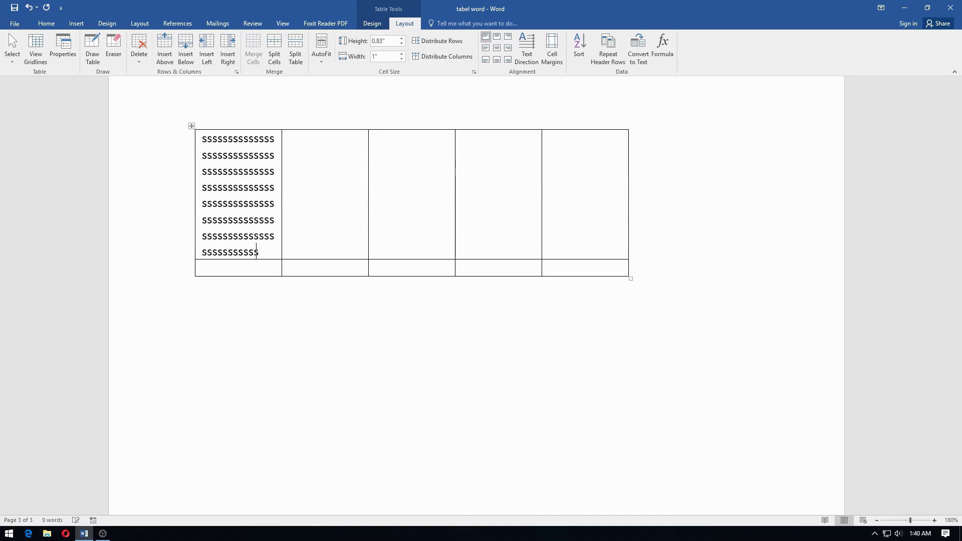
type("a")
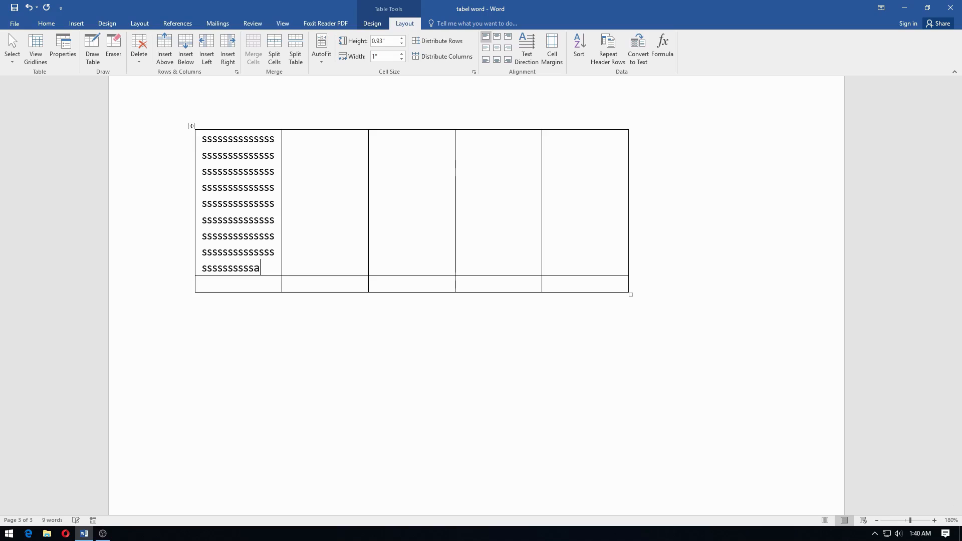
type("aaaaaaaaaaaaaaaaa")
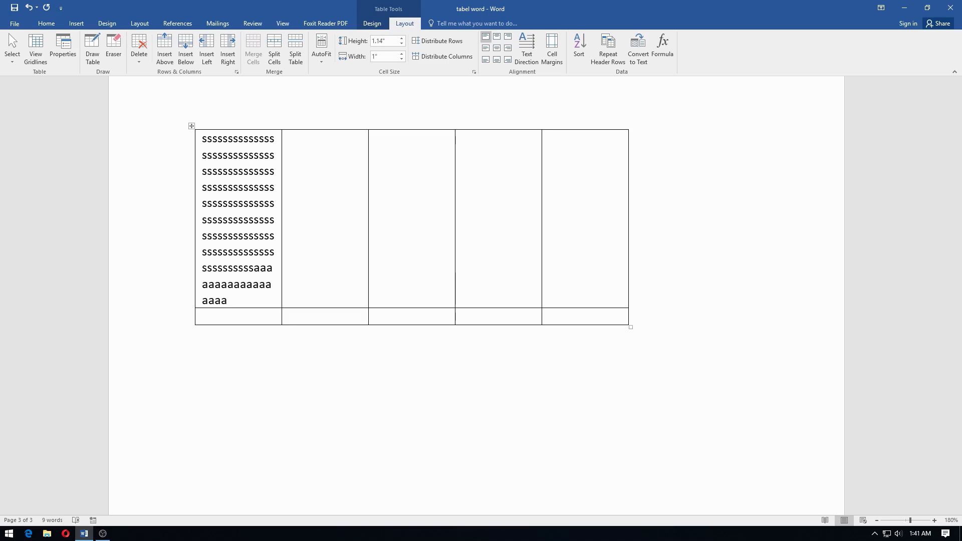
type("aaaaaaaa")
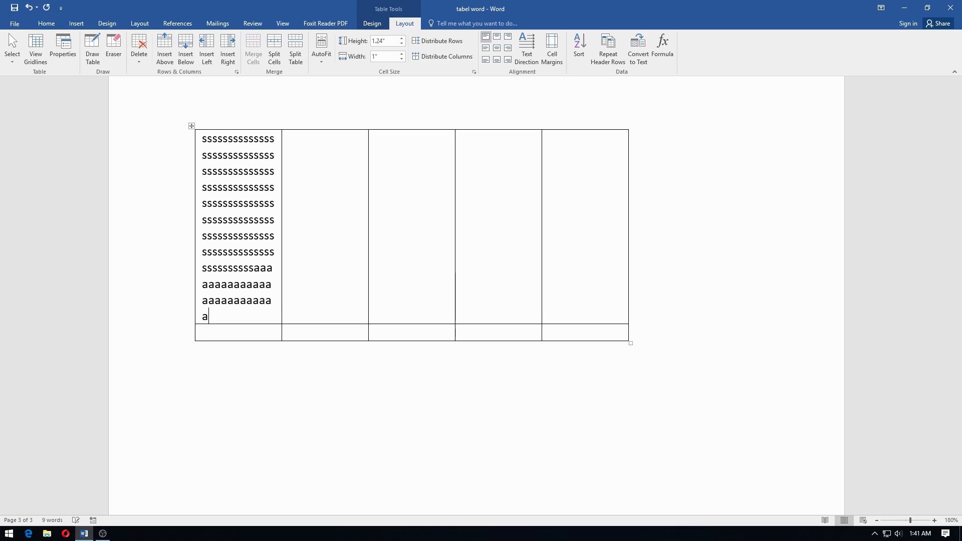
left_click(329, 56)
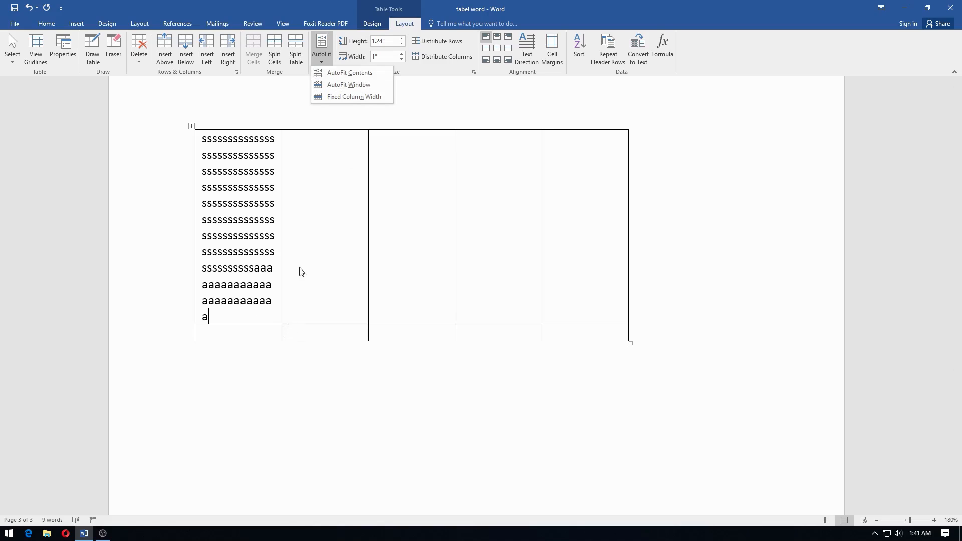
left_click(251, 316)
type("s")
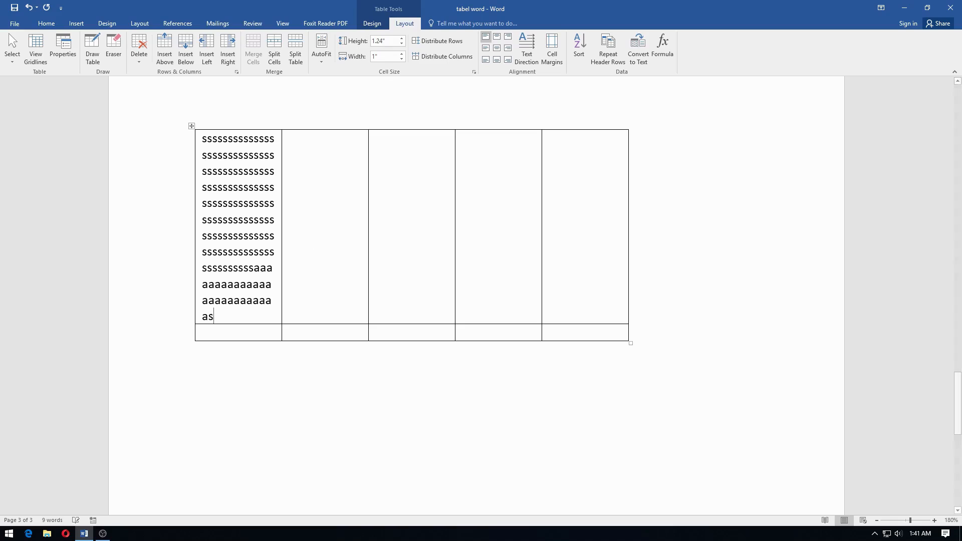
type("sssss")
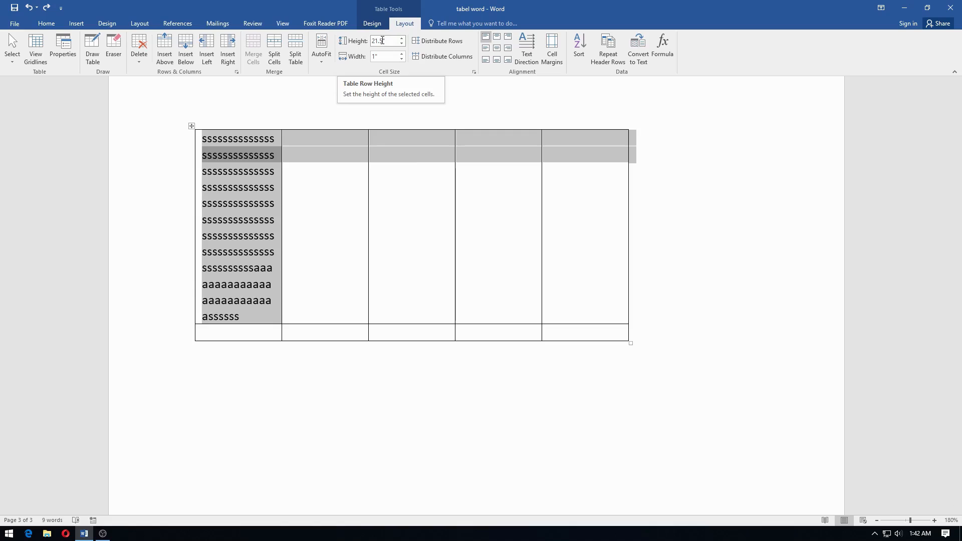
- Raise the first row's height to 1" with the Height spinner
left_click(252, 157)
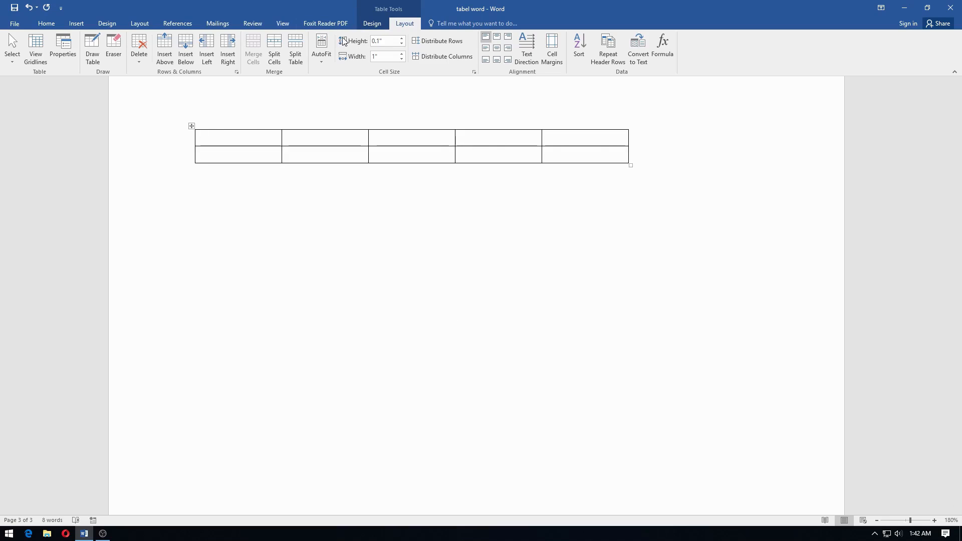
left_click(402, 39)
left_click(402, 38)
left_click(402, 38)
left_click(402, 38)
left_click(402, 38)
left_click(402, 38)
left_click(402, 38)
left_click(402, 38)
left_click(401, 38)
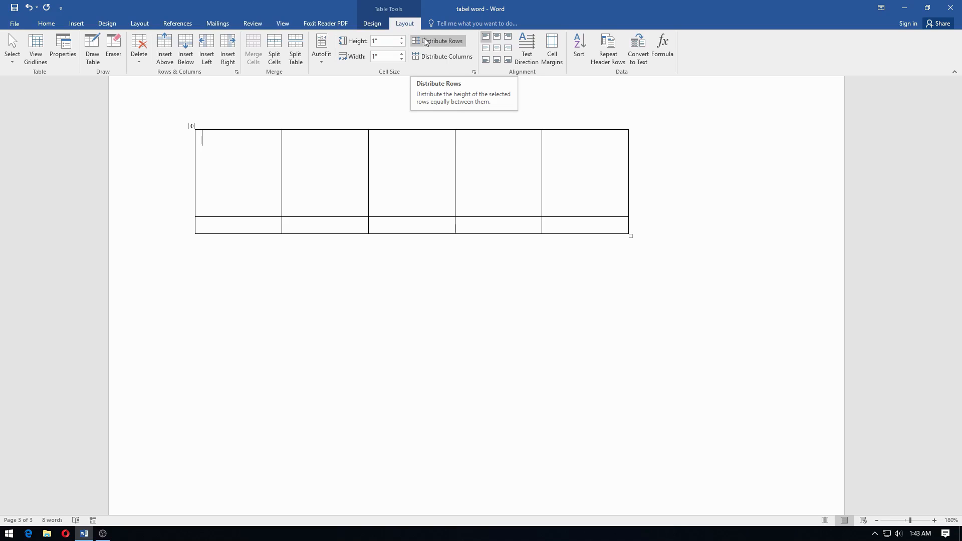
- Distribute both rows at 0.7" height and narrow the first column to 0.2"
left_click(425, 42)
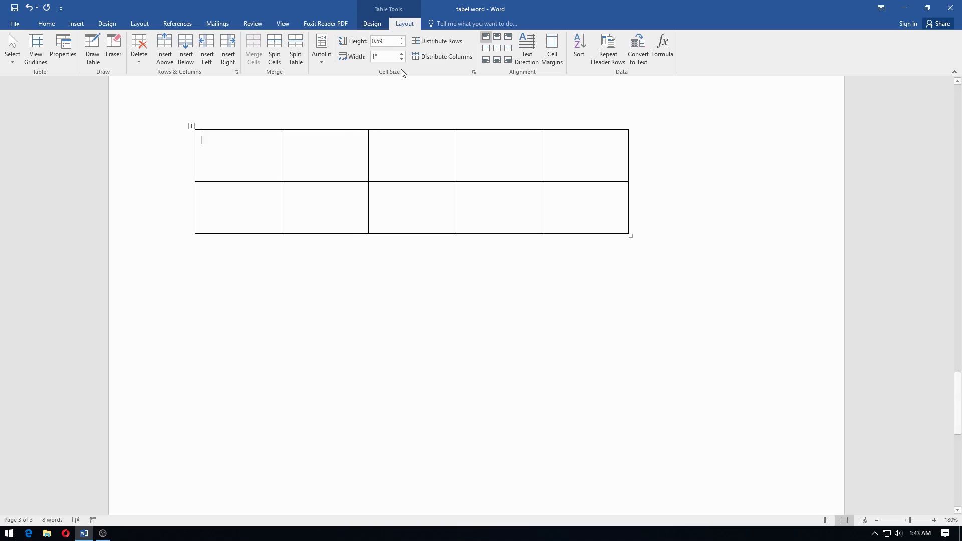
left_click(402, 38)
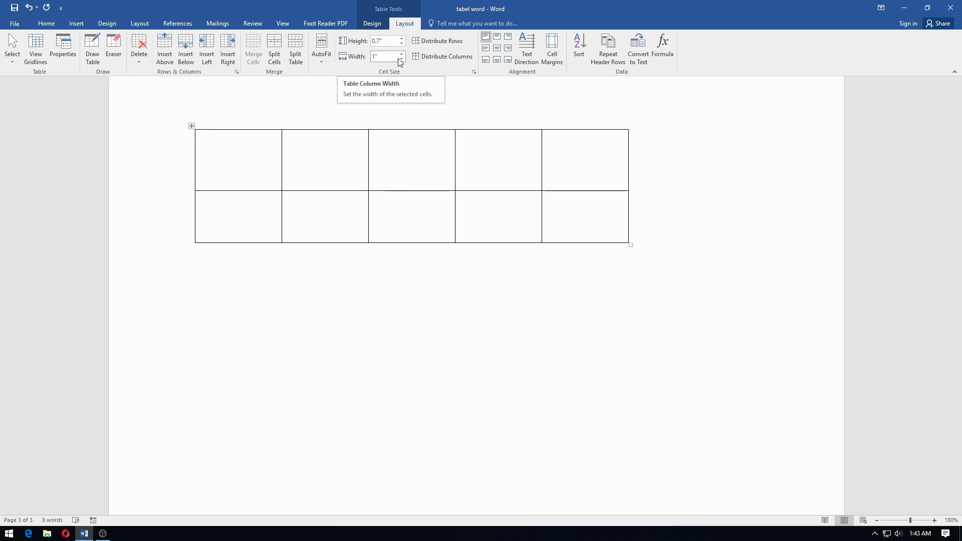
left_click(400, 59)
left_click(400, 59)
left_click(401, 59)
left_click(400, 59)
left_click(401, 59)
left_click(401, 59)
left_click(401, 59)
left_click(401, 59)
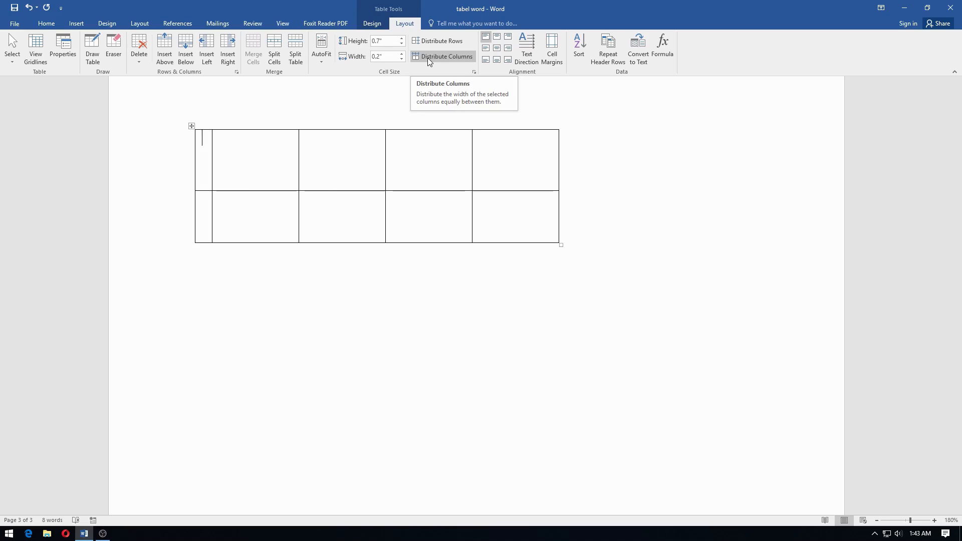
- Distribute the five columns evenly at 0.84" each
left_click(428, 58)
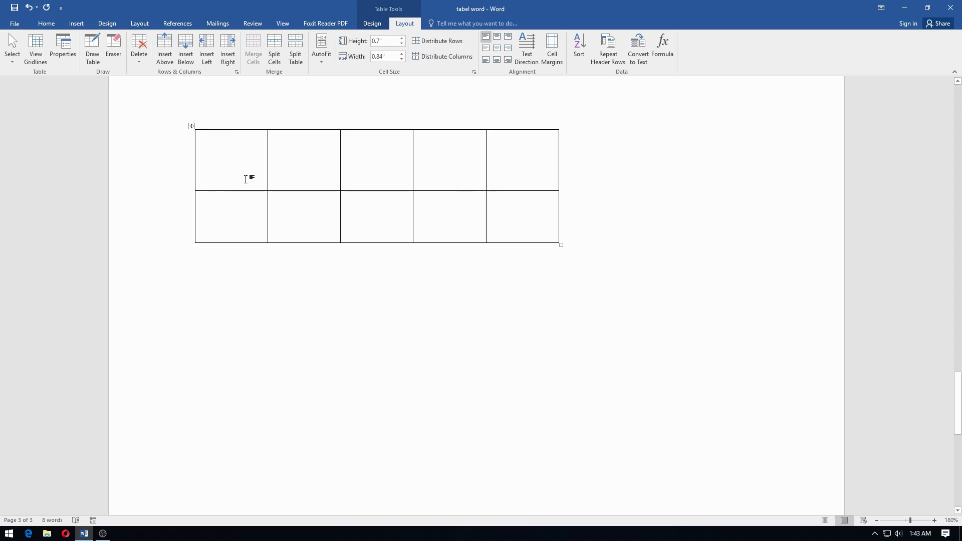
left_click_drag(217, 119, 491, 137)
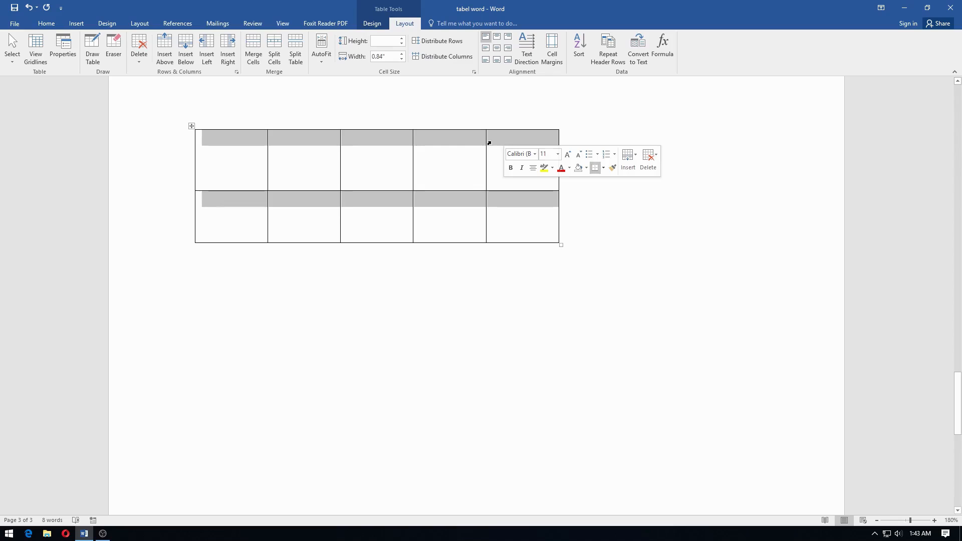
left_click(258, 154)
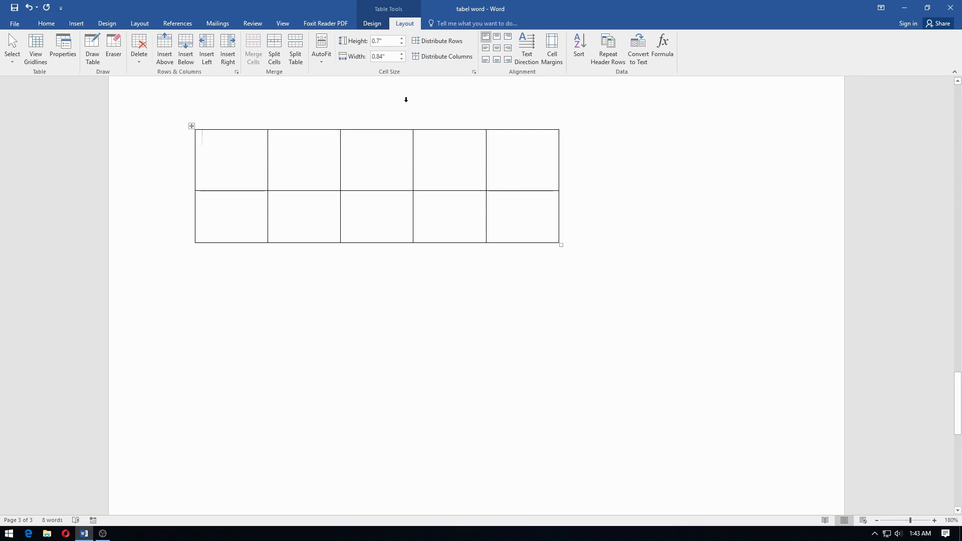
- Open Table Properties and go through the Table, Row, Column, Cell and Alt Text tabs twice
left_click(473, 73)
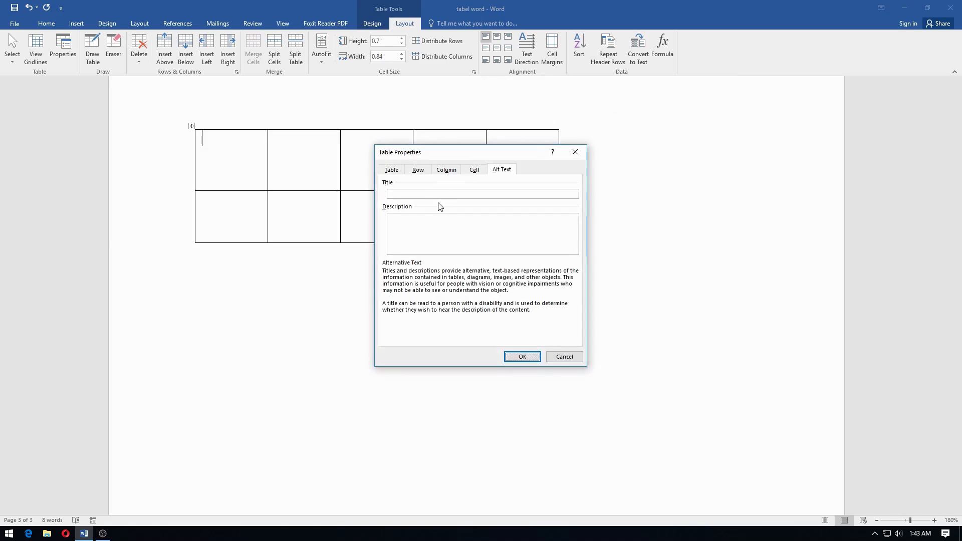
left_click(400, 170)
left_click(415, 170)
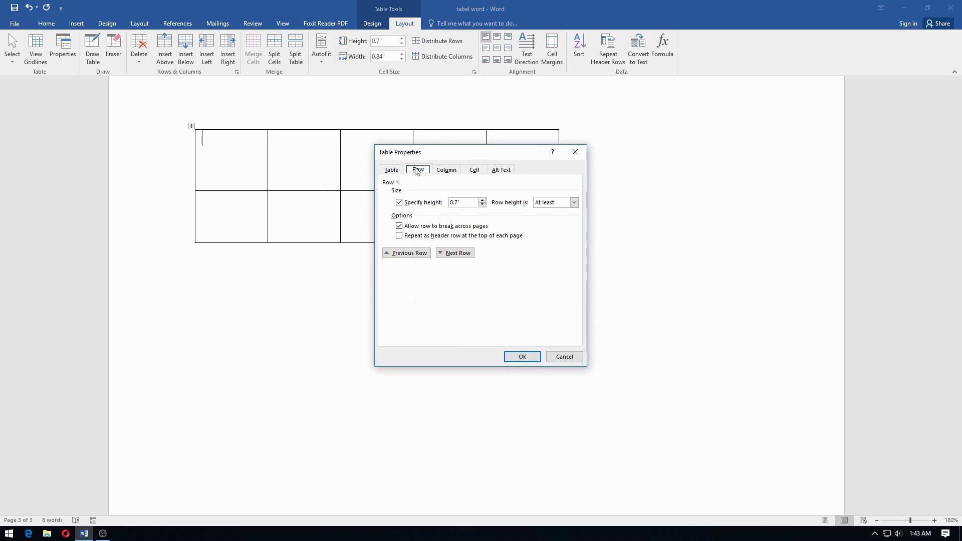
left_click(446, 169)
left_click(473, 171)
left_click(507, 171)
left_click(400, 172)
left_click(420, 171)
left_click(446, 171)
left_click(473, 170)
left_click(510, 171)
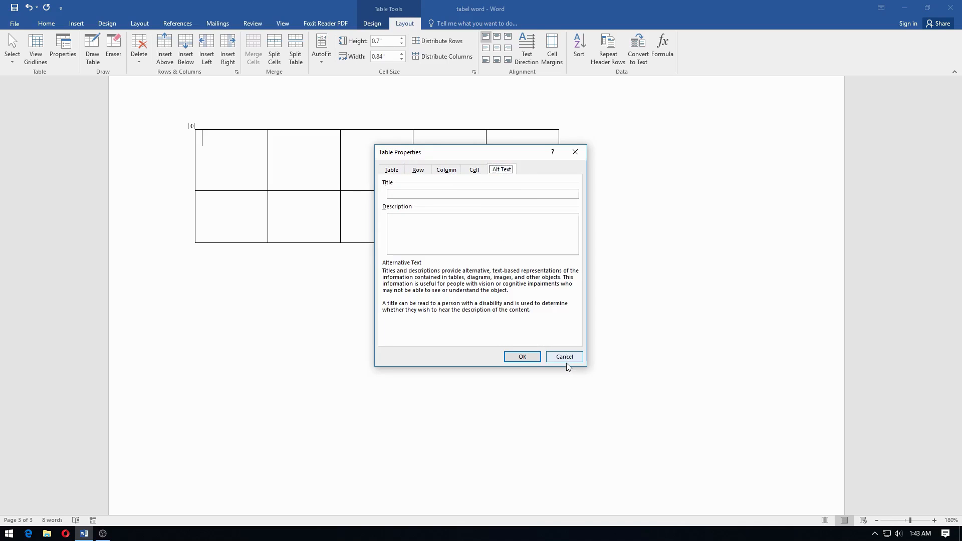